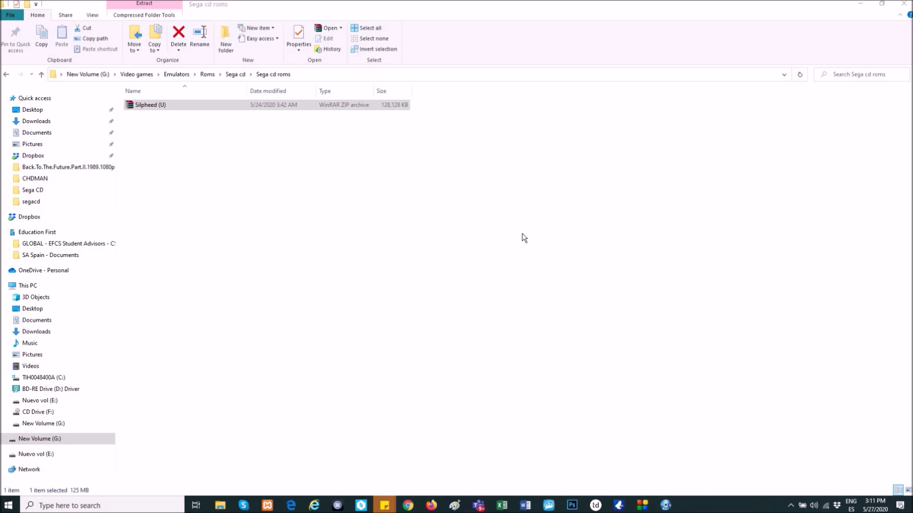
Step: Extract the Silpheed (U) archive here and open the new Silpheed folder
right_click(155, 107)
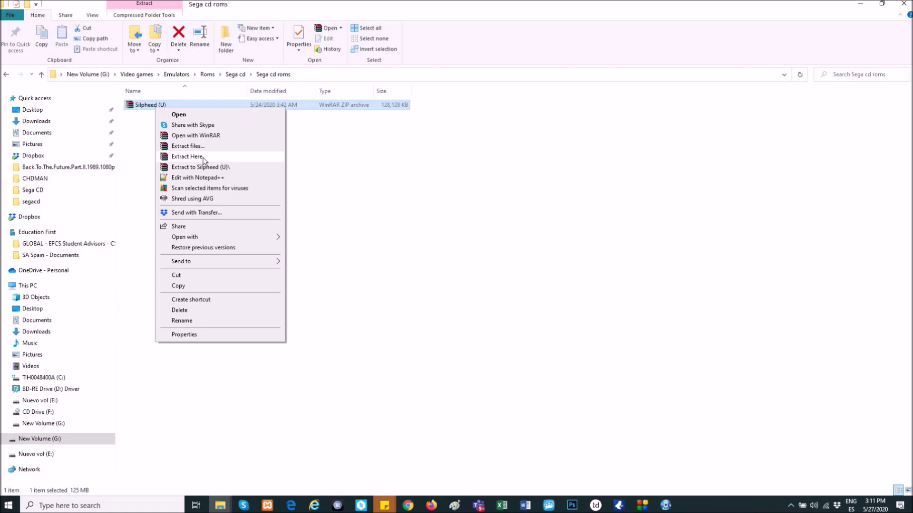
click(203, 158)
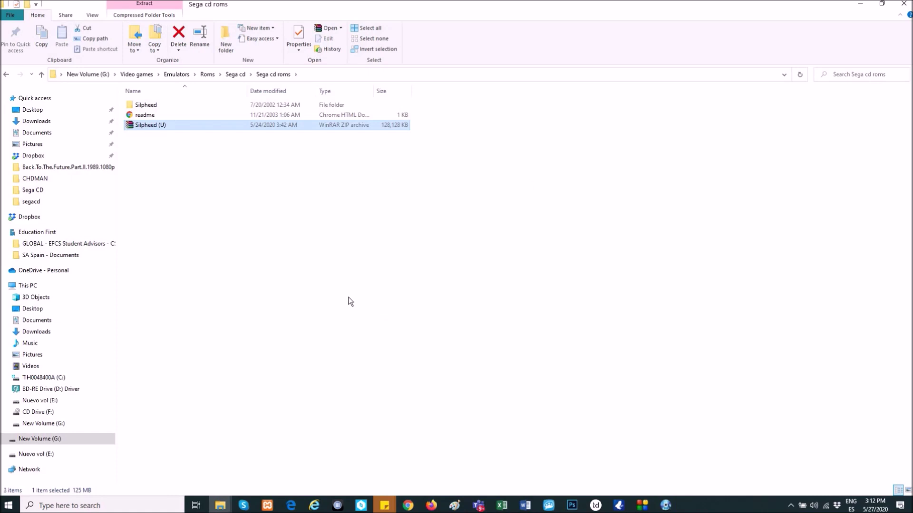
click(146, 108)
double_click(146, 107)
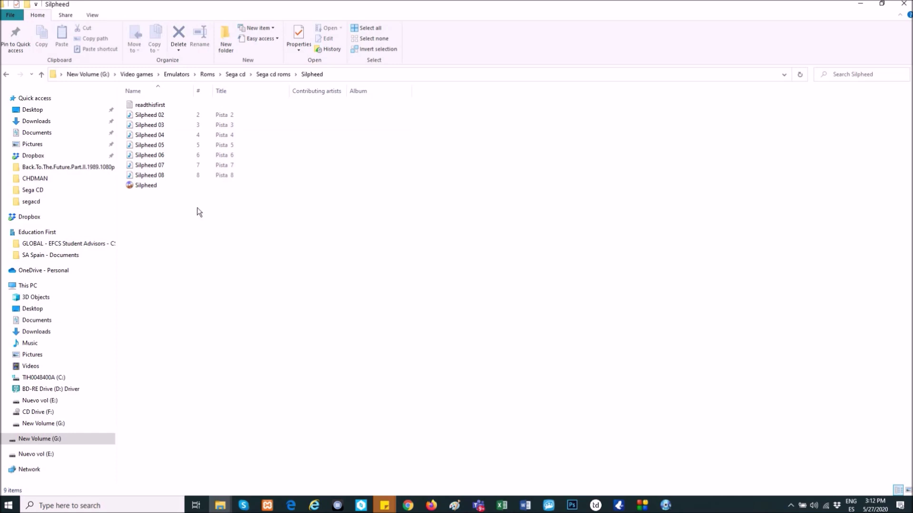
Step: Go back up to Sega cd roms, now listing the extracted 331 MB Silpheed folder
mouse_move(149, 191)
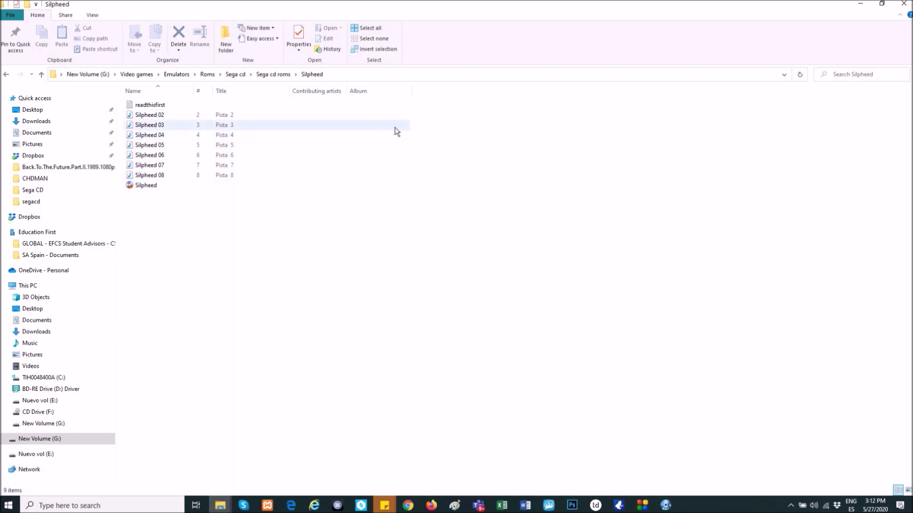
click(270, 77)
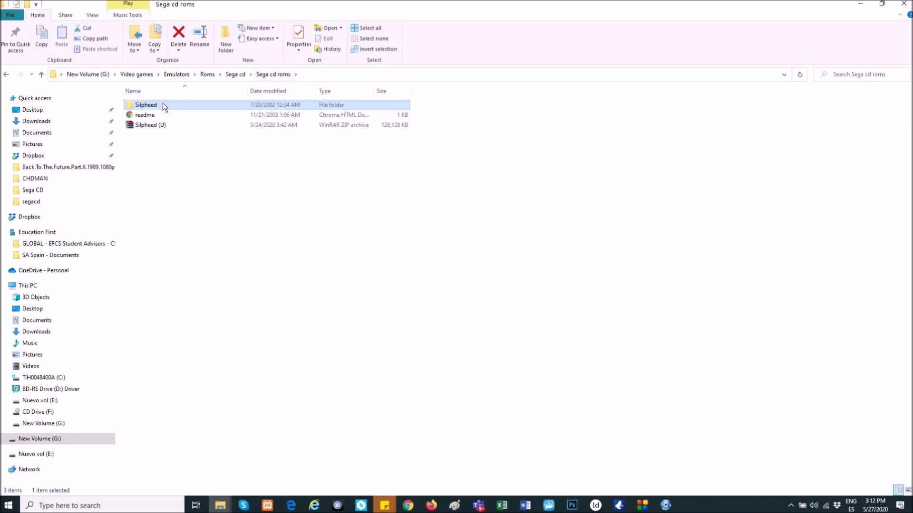
mouse_move(159, 105)
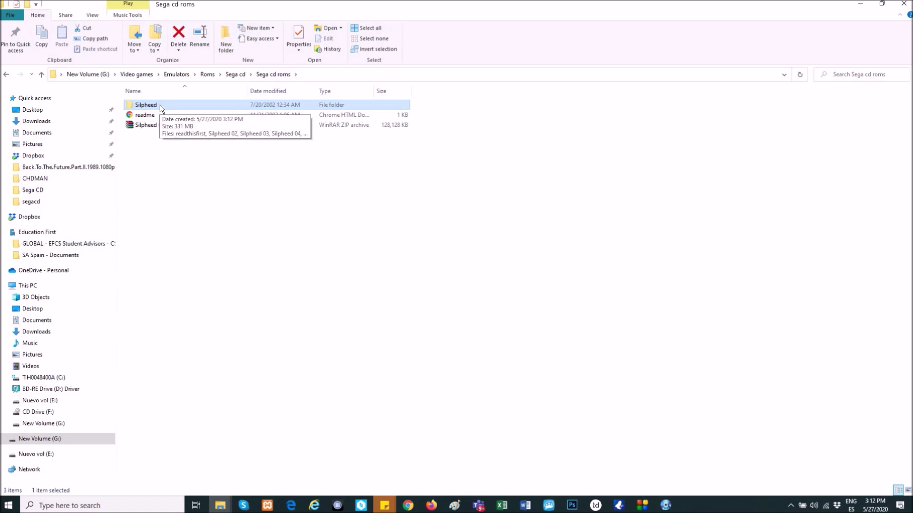
Step: Bring up WinISO beside Explorer and open the Silpheed folder in Explorer
click(666, 505)
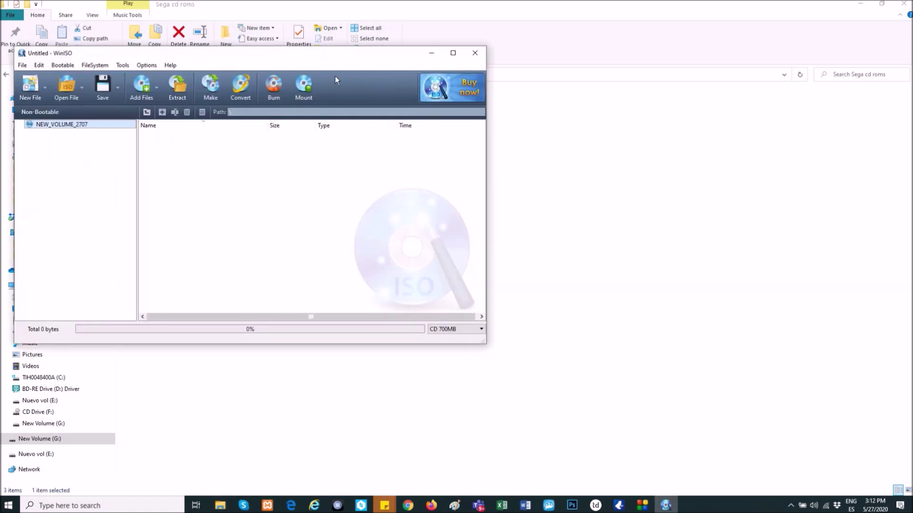
drag(304, 55, 630, 90)
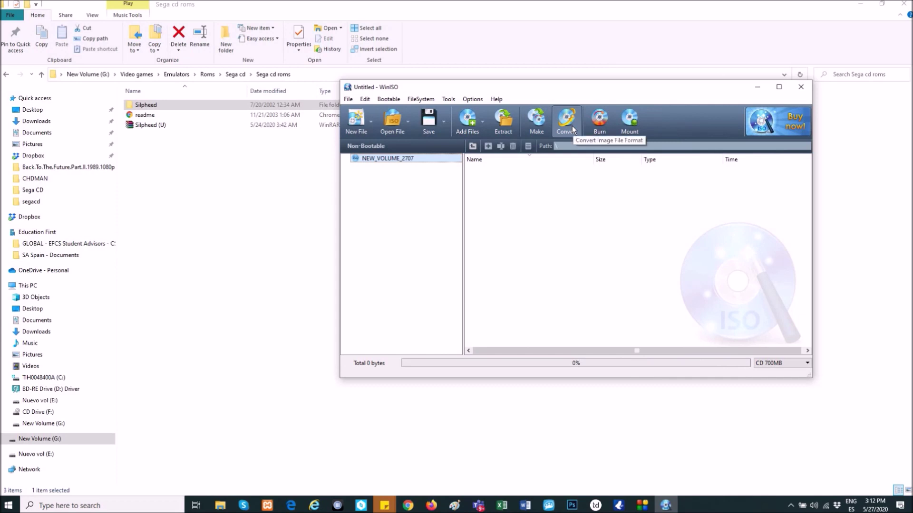
double_click(148, 105)
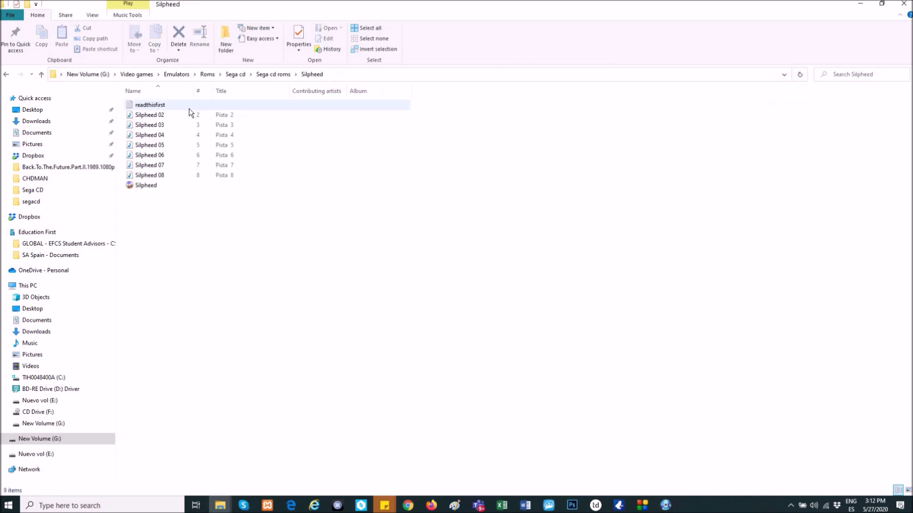
Step: Start WinISO's Convert dialog and open its source file picker
click(665, 505)
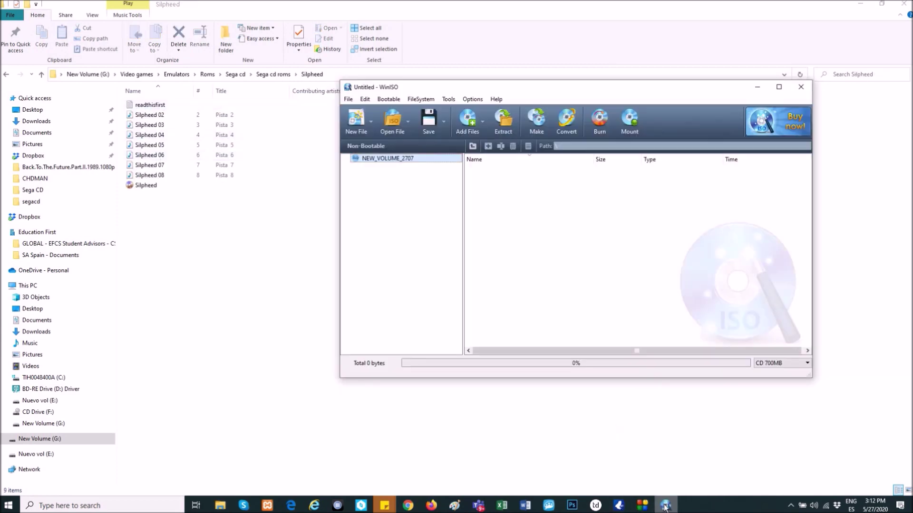
click(571, 121)
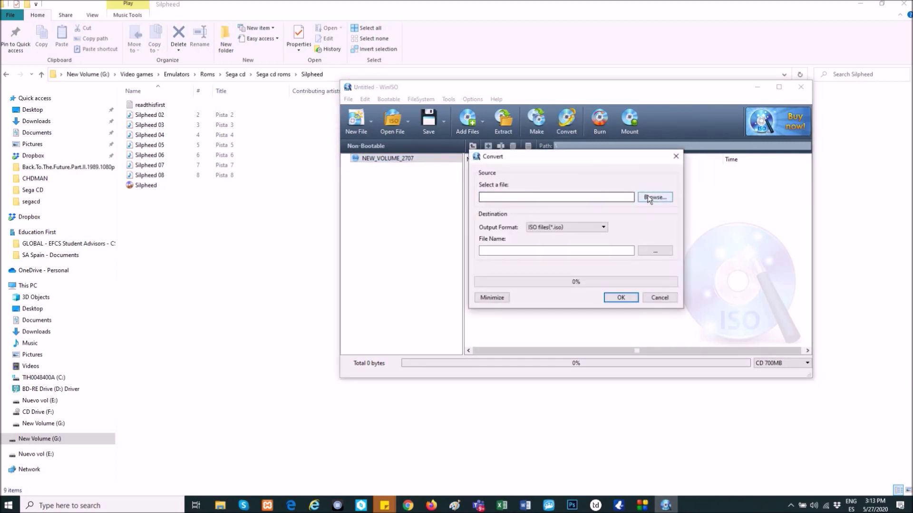
click(650, 198)
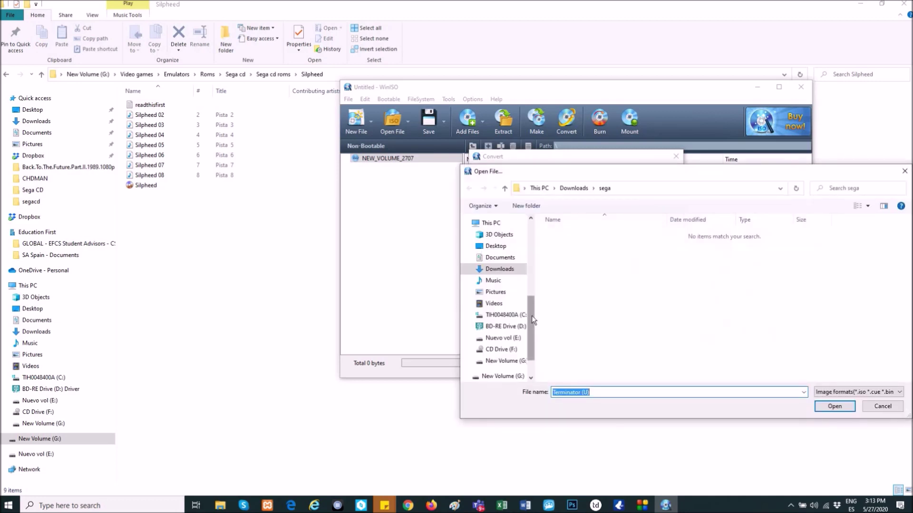
Step: Choose Silpheed.iso from New Volume (G:)\...\Sega cd roms\Silpheed as the conversion source
drag(532, 316, 652, 244)
scroll(531, 318, down, 1)
click(508, 338)
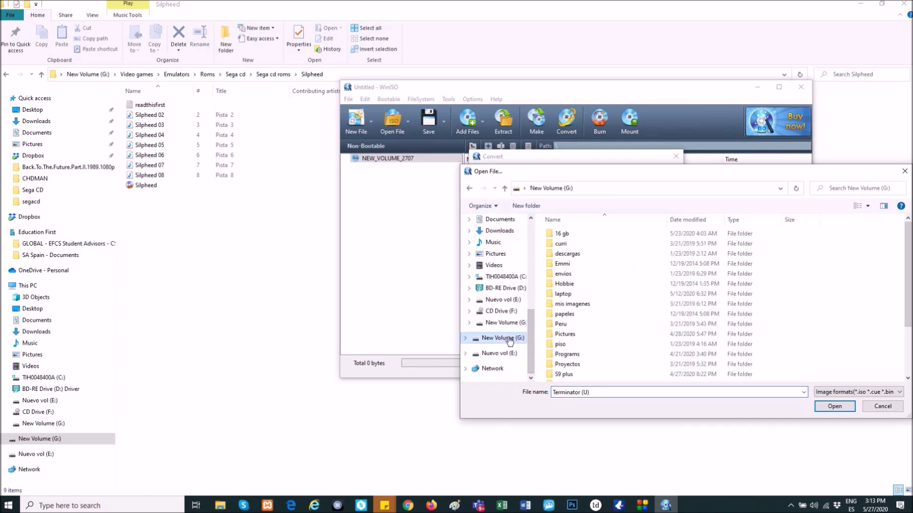
scroll(584, 340, down, 2)
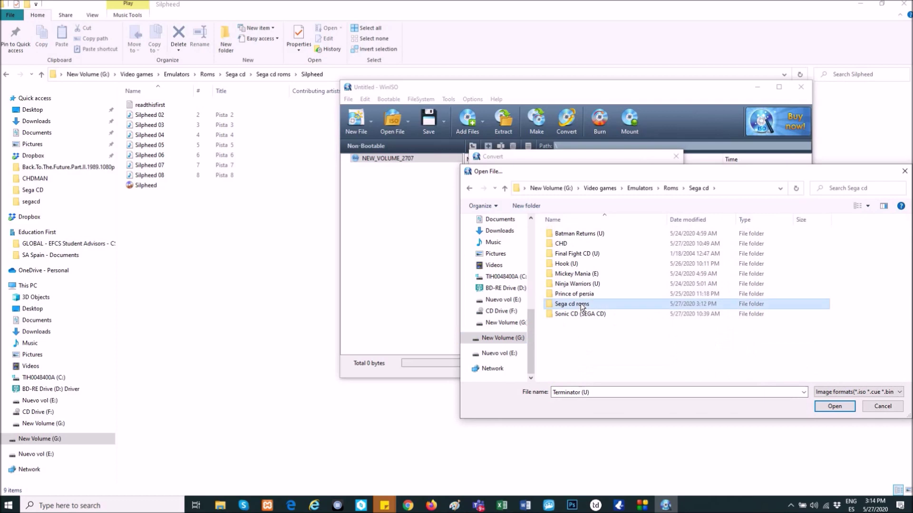
double_click(582, 307)
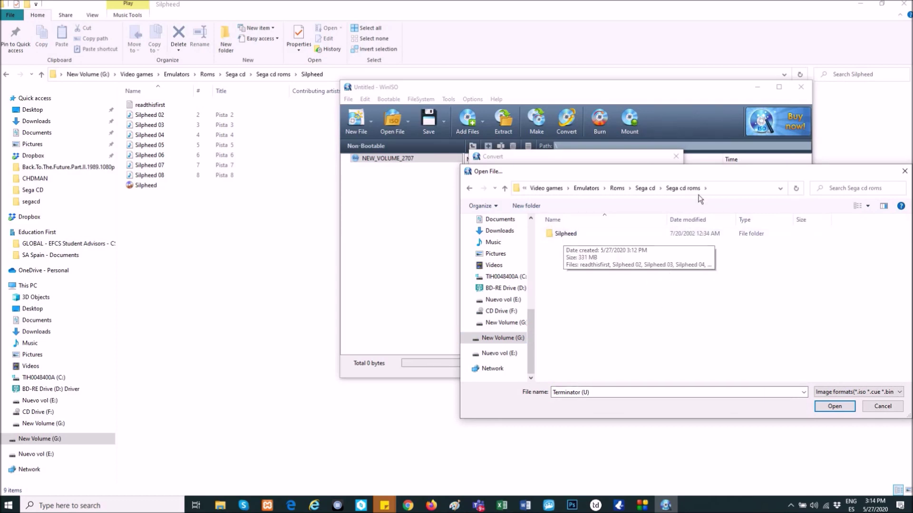
double_click(565, 235)
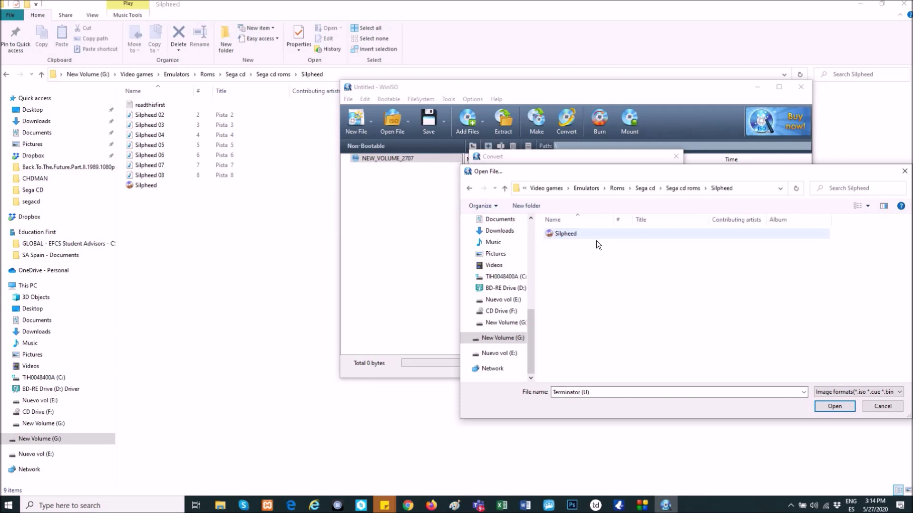
drag(637, 174, 556, 239)
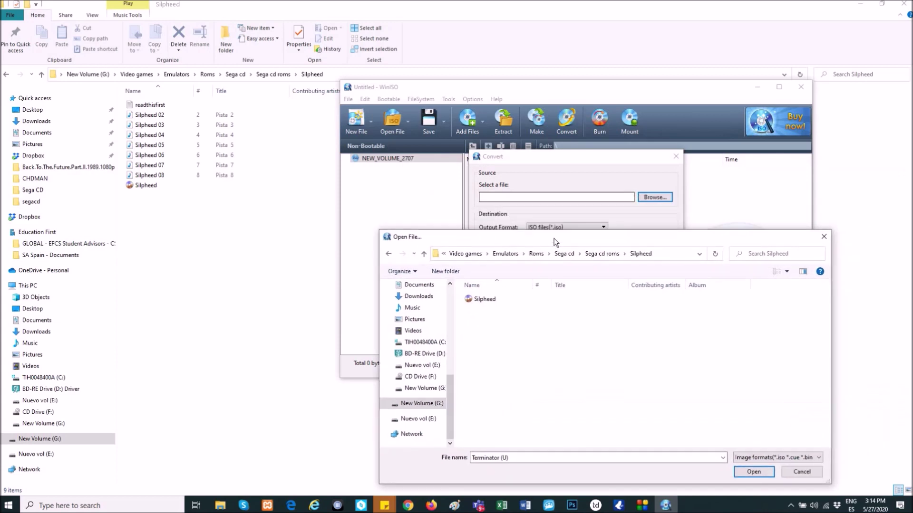
double_click(485, 300)
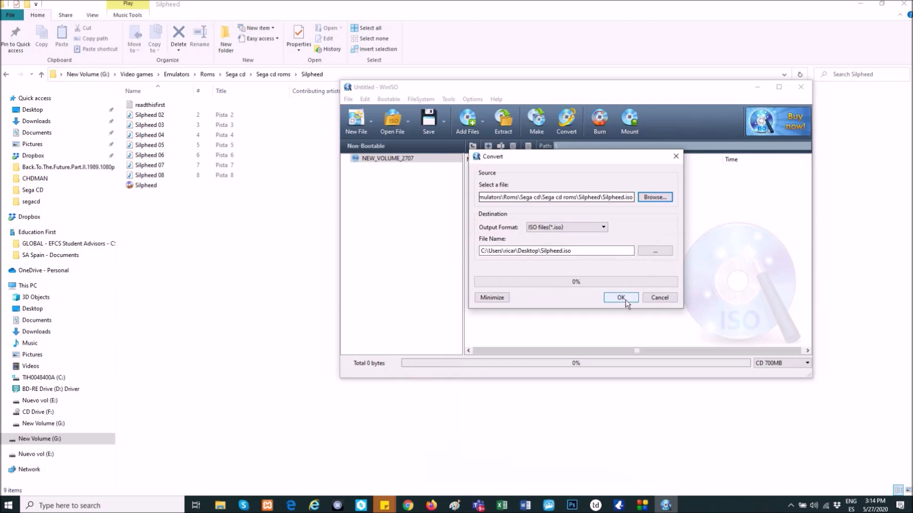
Step: Convert the Silpheed image to Cue sheets (*.cue *.bin) on the Desktop and close the confirmation
click(655, 252)
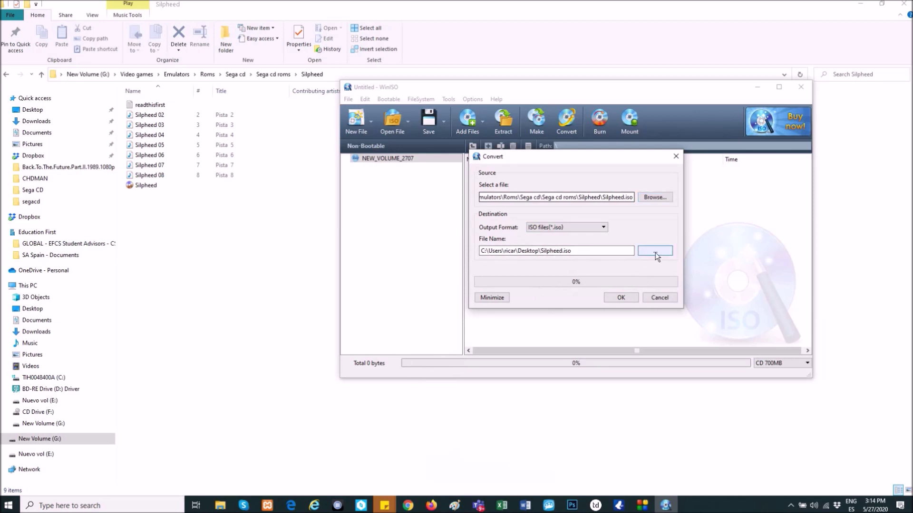
click(605, 228)
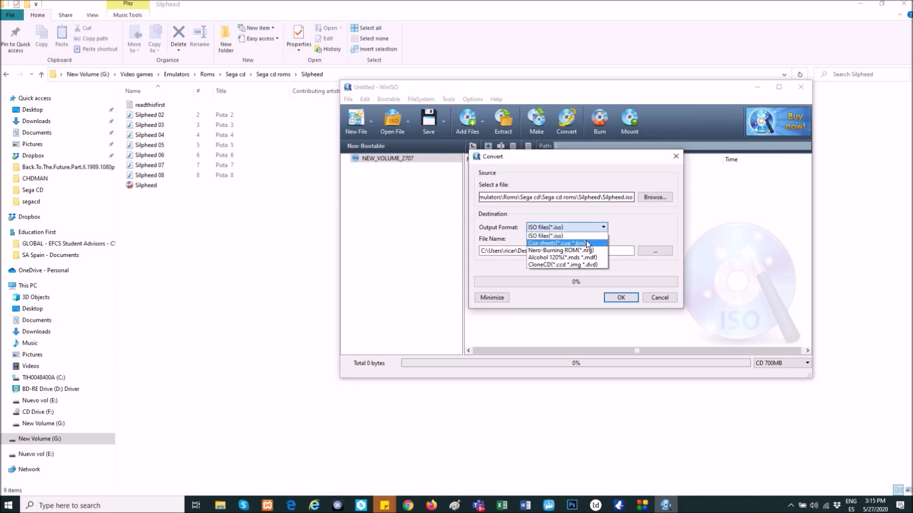
click(555, 243)
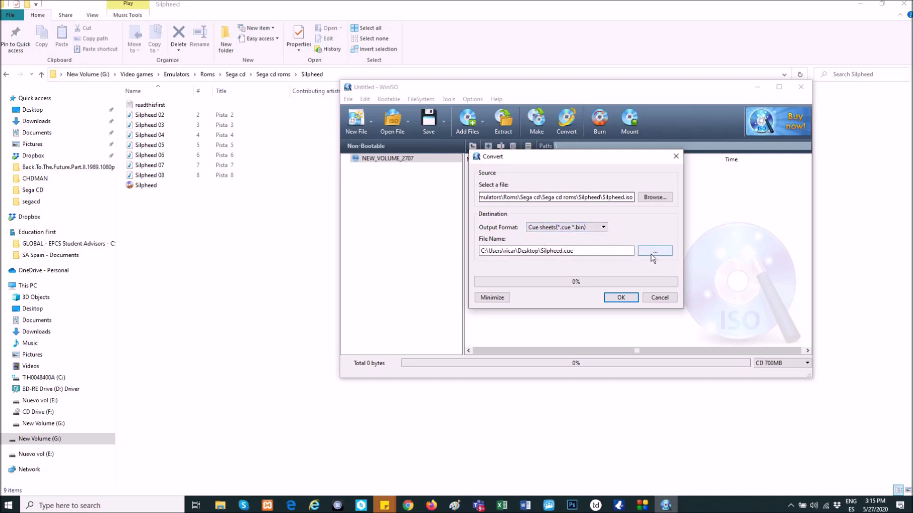
click(623, 298)
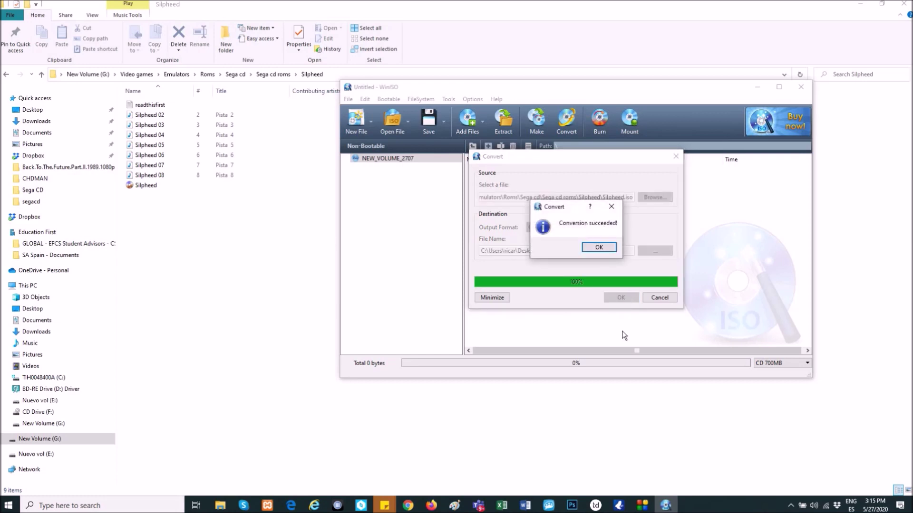
click(599, 247)
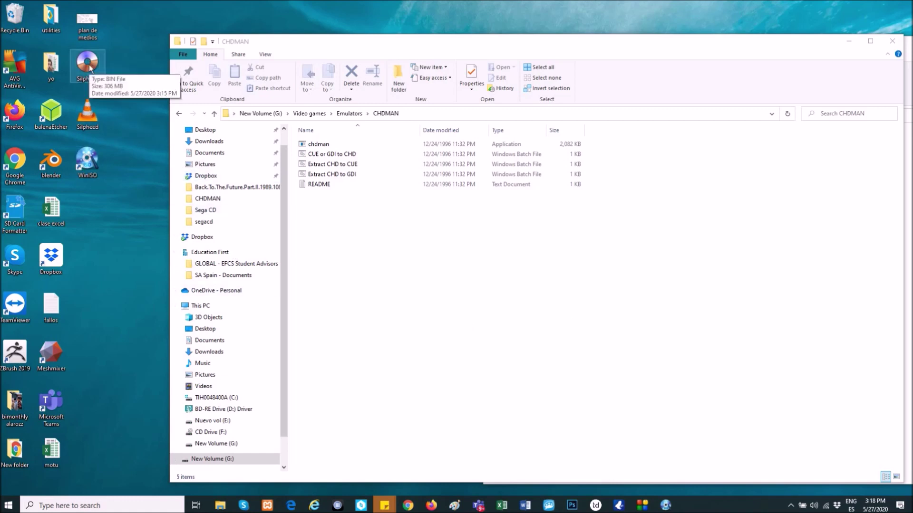
Step: Cut both Silpheed files from the Desktop and paste them into the CHDMAN folder
click(95, 106)
ctrl+click(97, 71)
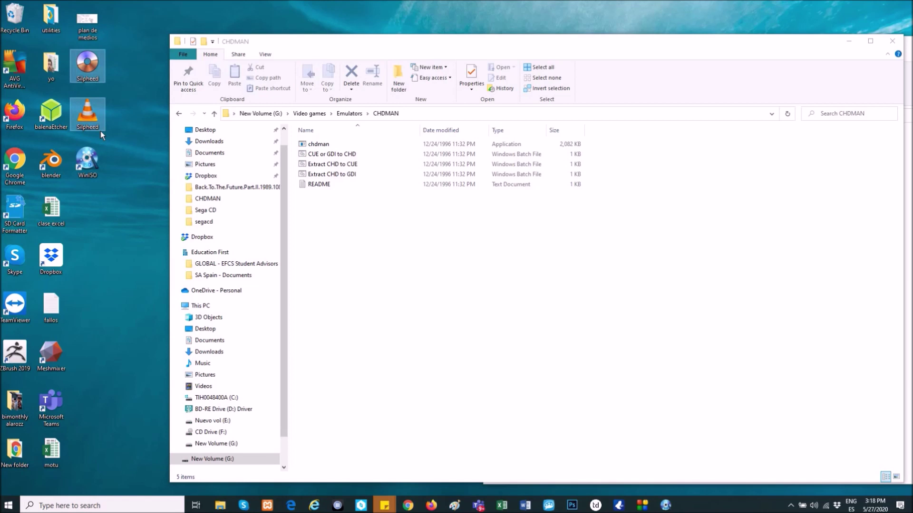
key(ctrl+x)
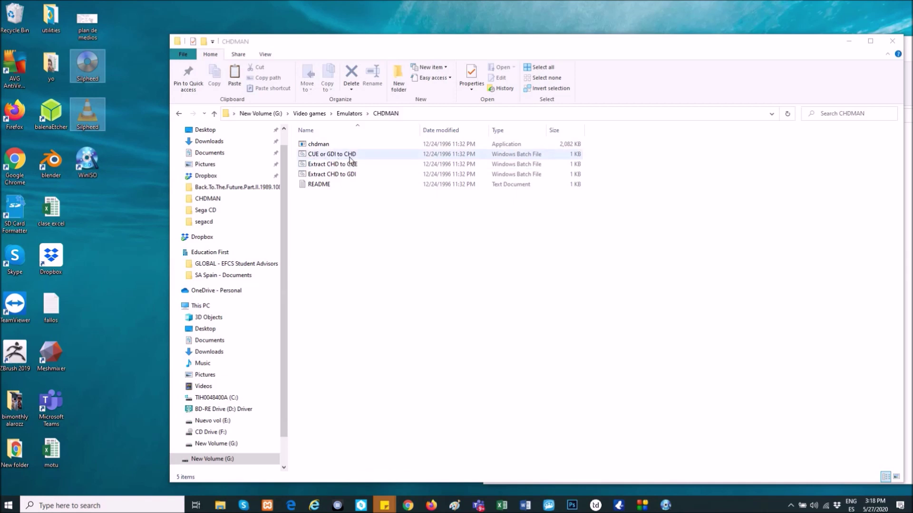
click(389, 283)
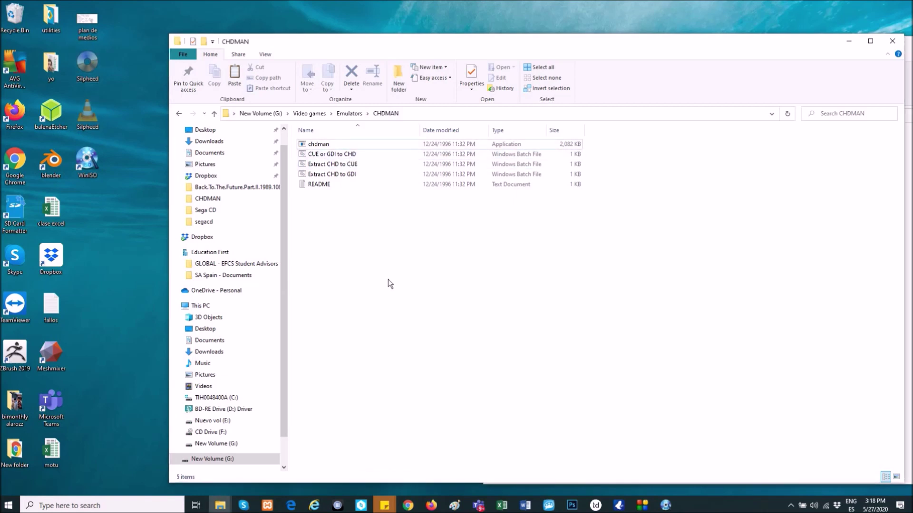
key(ctrl+v)
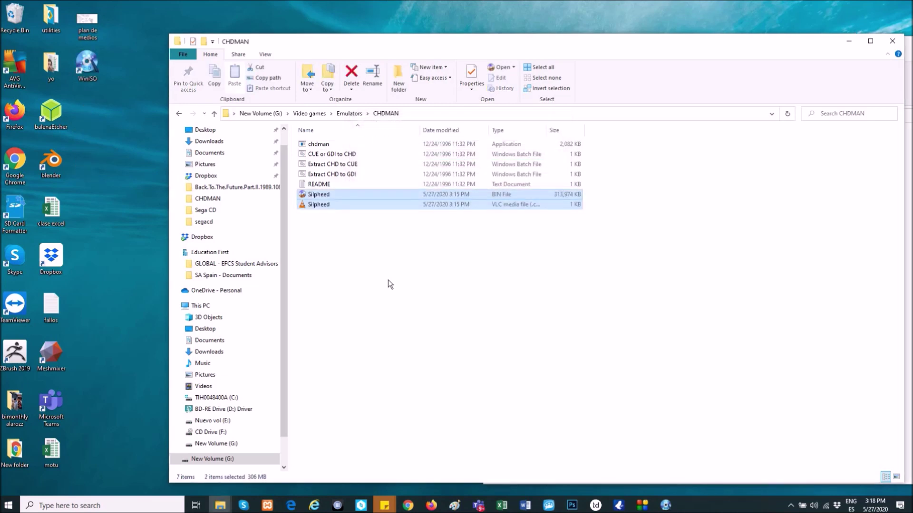
Step: Create a new folder named Sipheed in CHDMAN
right_click(388, 283)
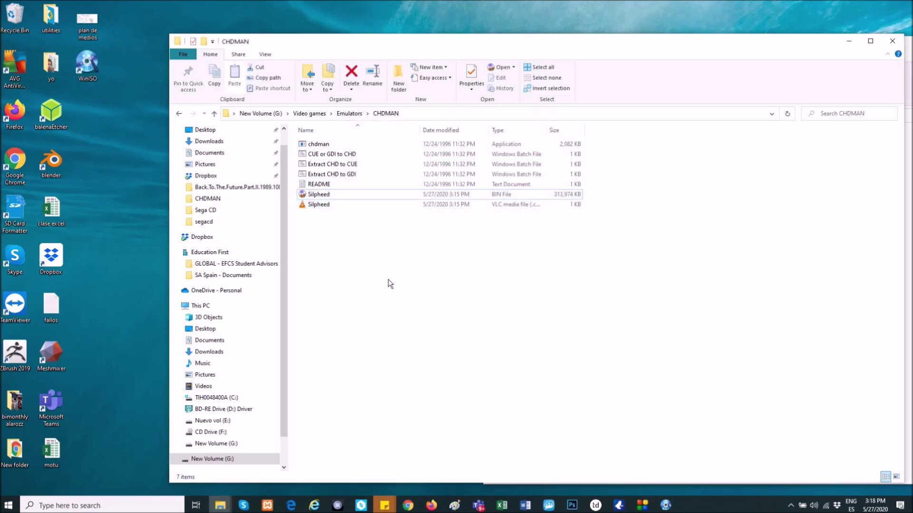
click(383, 243)
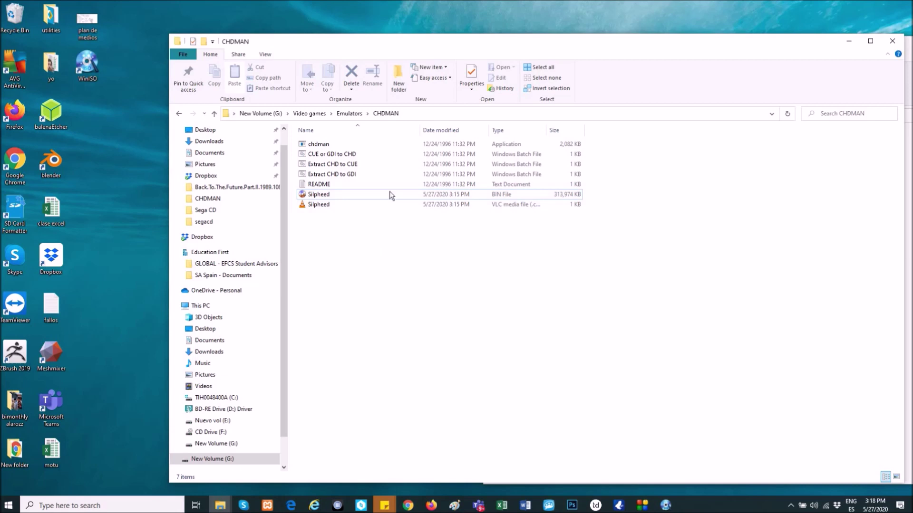
click(398, 78)
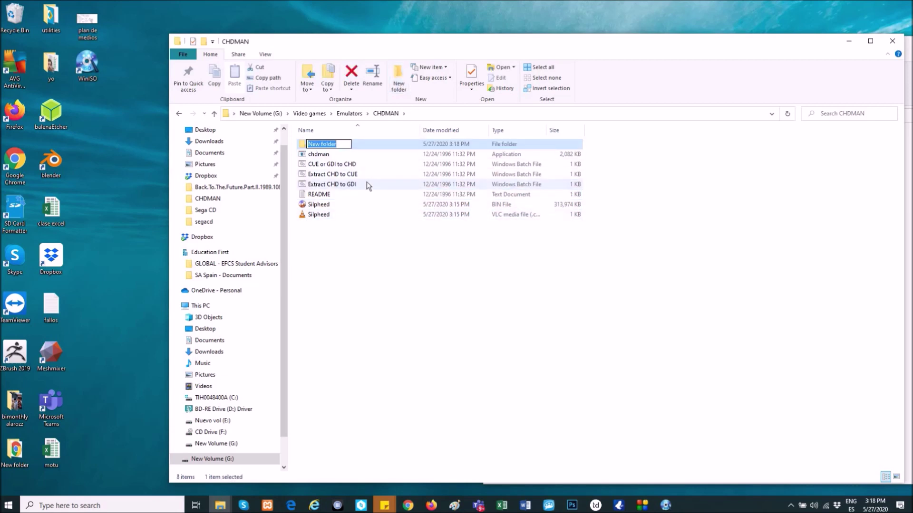
text(Sipheed)
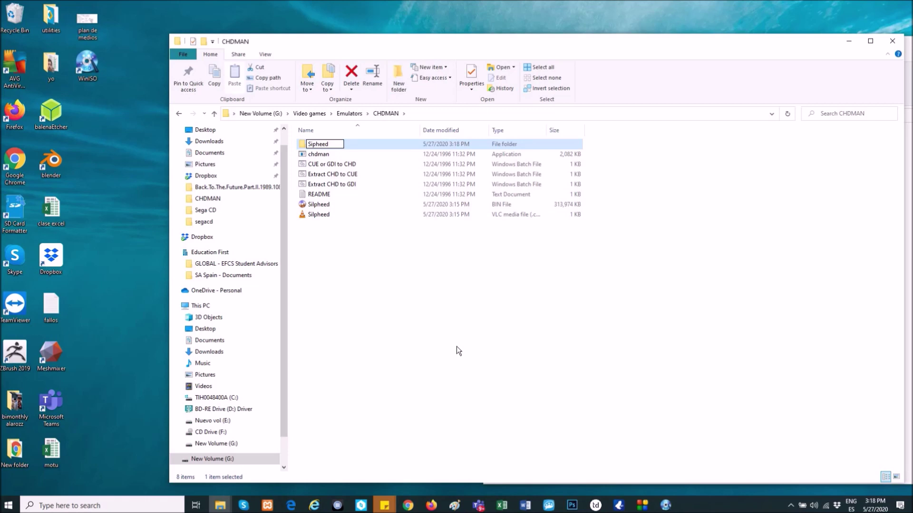
key(Return)
Step: Move the Silpheed BIN and cue files into the Sipheed folder
click(323, 206)
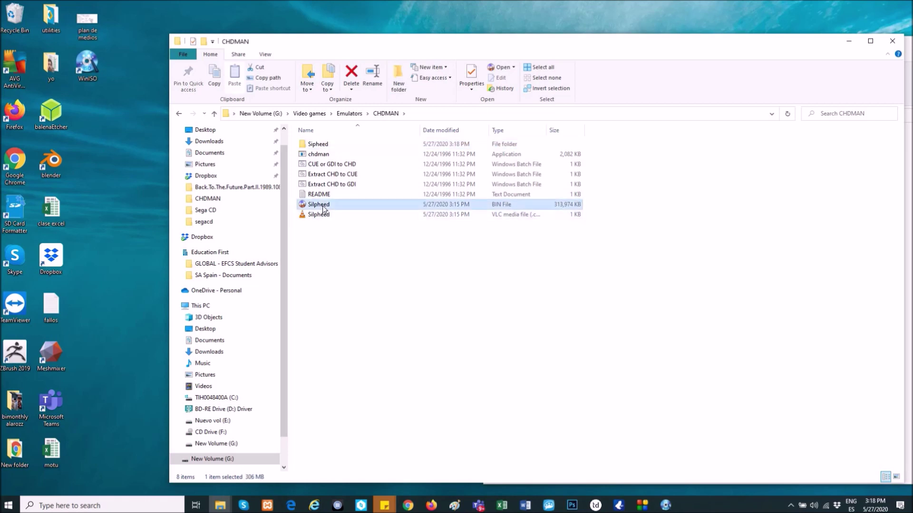
key(shift+Down)
drag(321, 207, 317, 148)
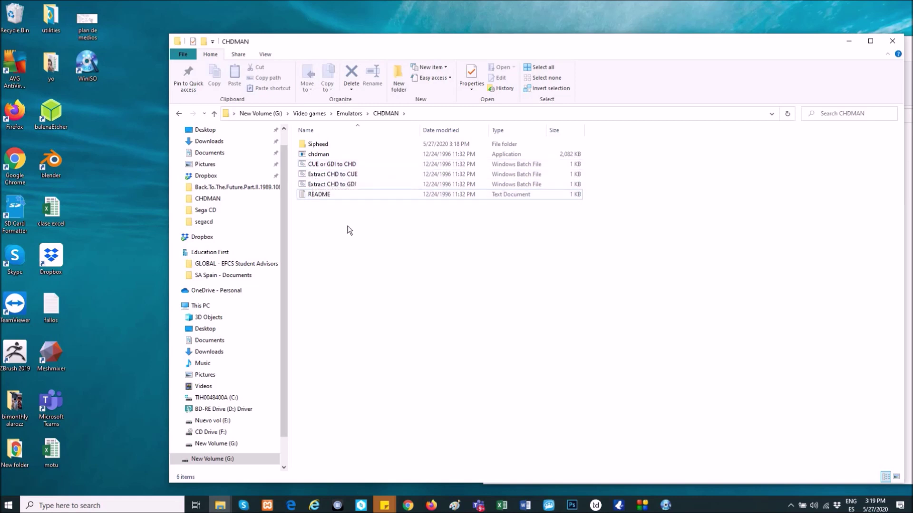
Step: Run the CUE or GDI to CHD batch past SmartScreen to produce the 106 MB Silpheed.chd
double_click(332, 165)
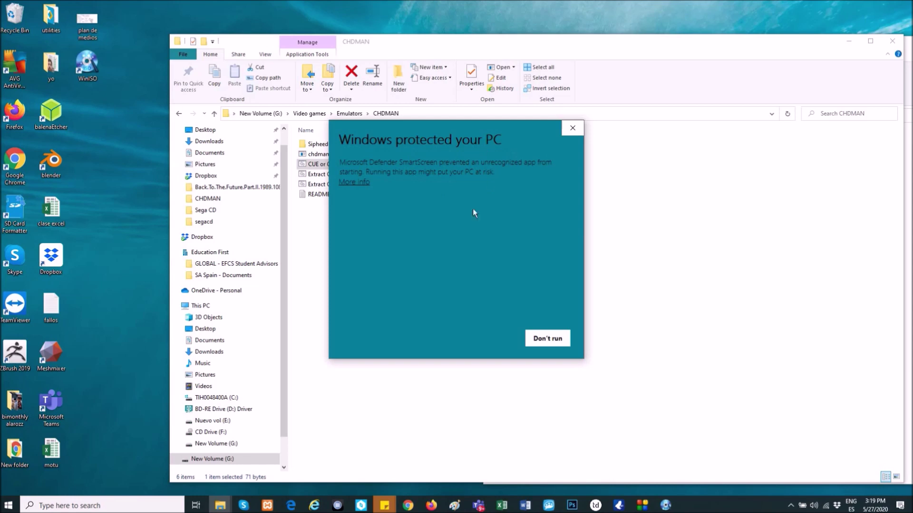
click(355, 183)
click(490, 339)
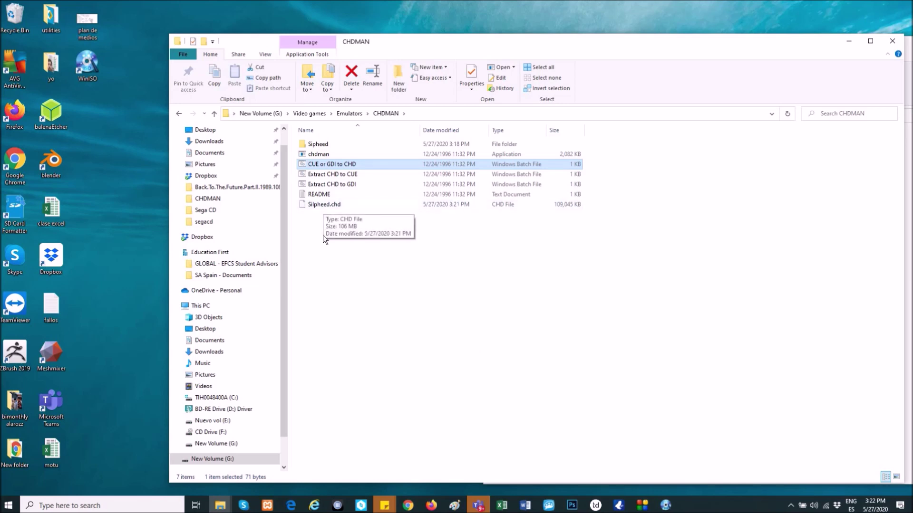
click(227, 505)
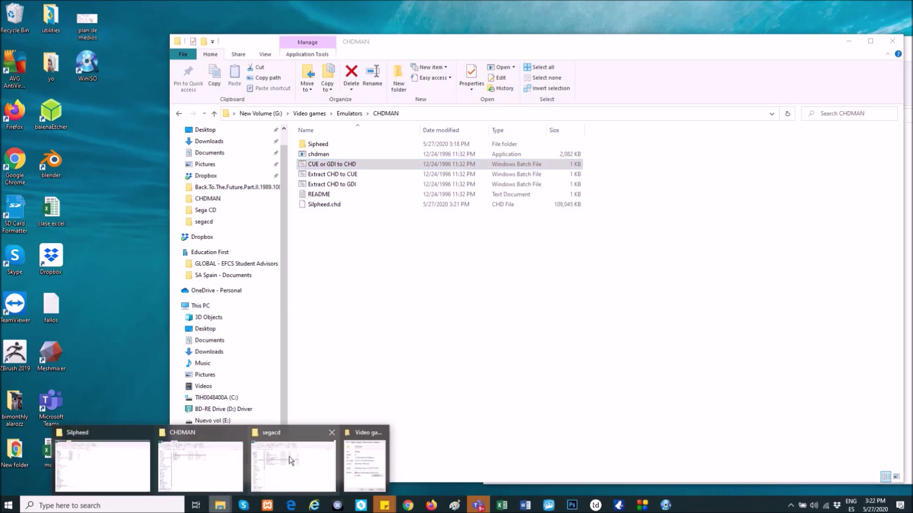
Step: Copy Silpheed.chd from CHDMAN into the network segacd roms folder, then open EmulationStation's main menu
mouse_move(287, 456)
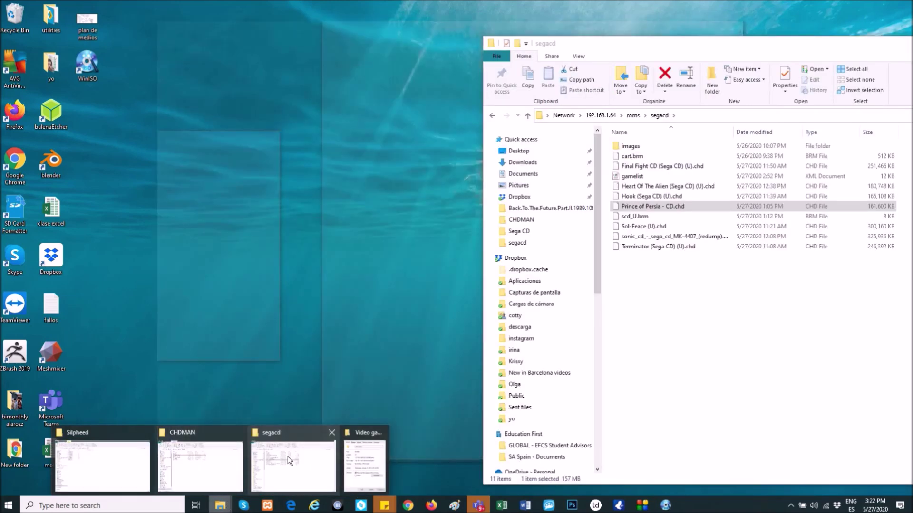
click(287, 457)
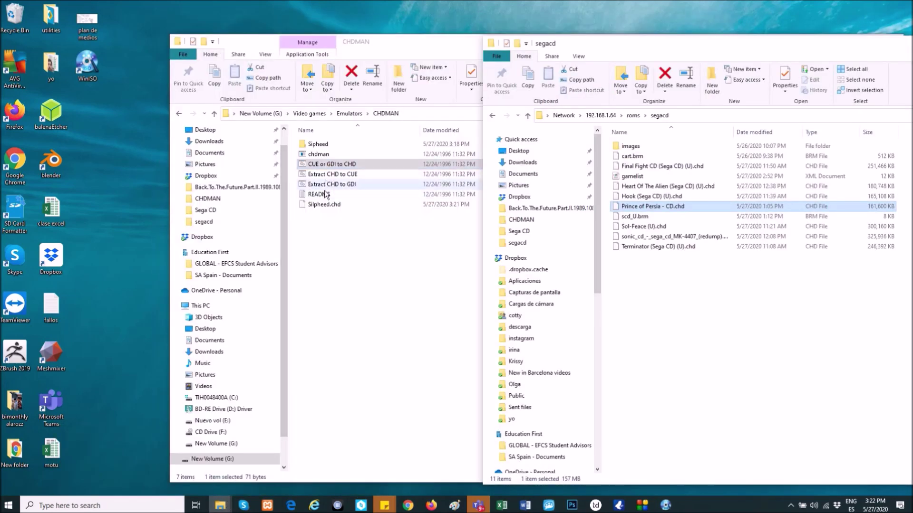
click(323, 205)
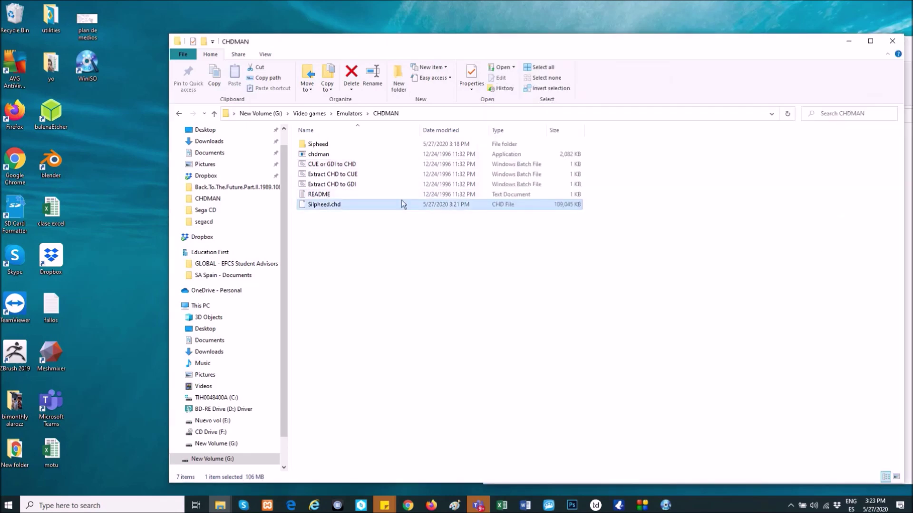
drag(503, 58, 319, 54)
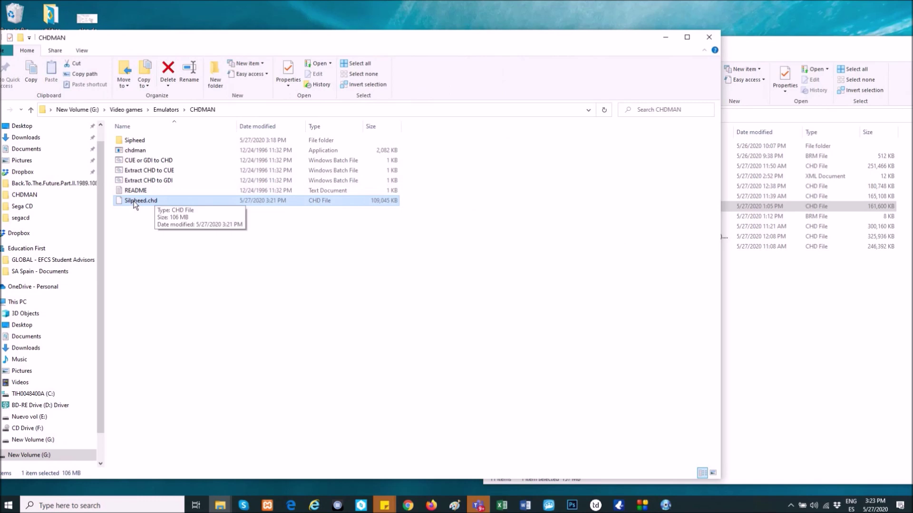
drag(135, 204, 749, 358)
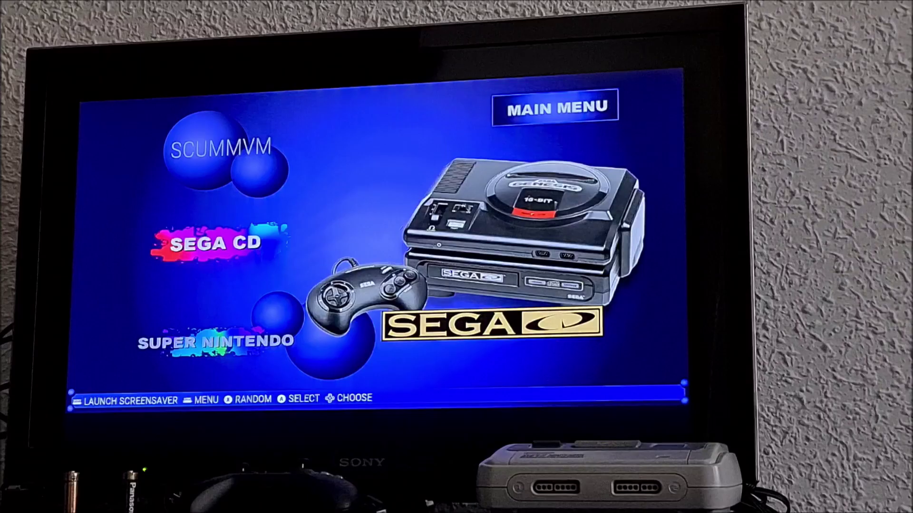
key(Return)
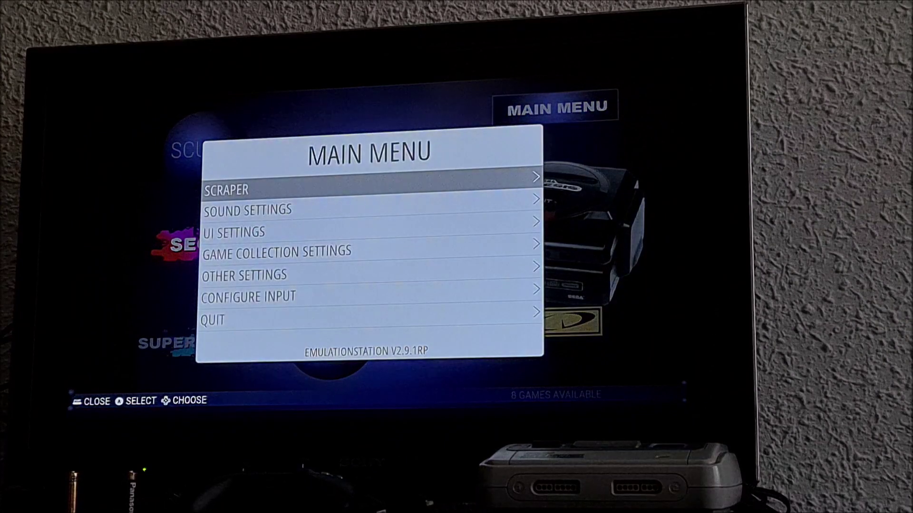
Step: Restart EmulationStation via Quit, open the SEGA CD list and select Silpheed to launch
key(Down)
key(Down)
key(Down)
key(Down)
key(Down)
key(Down)
key(Return)
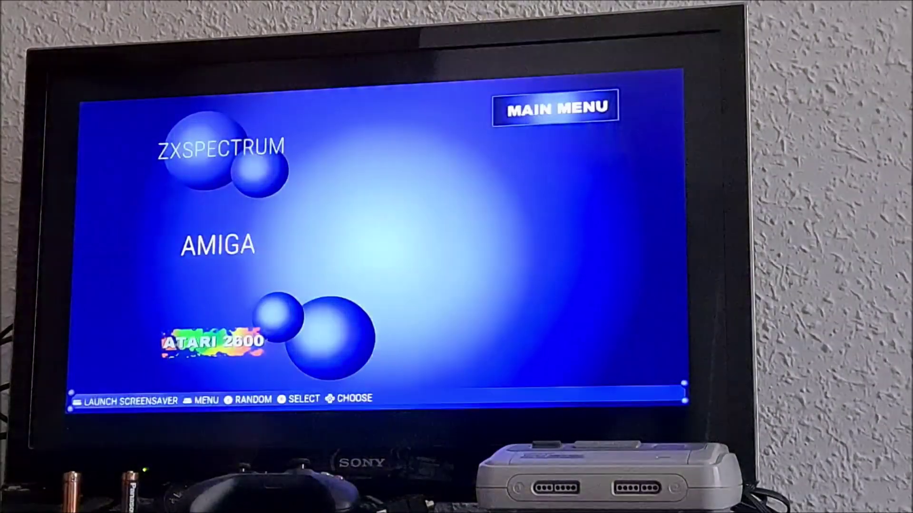
key(Up)
key(Up)
key(Up)
key(Up)
key(Up)
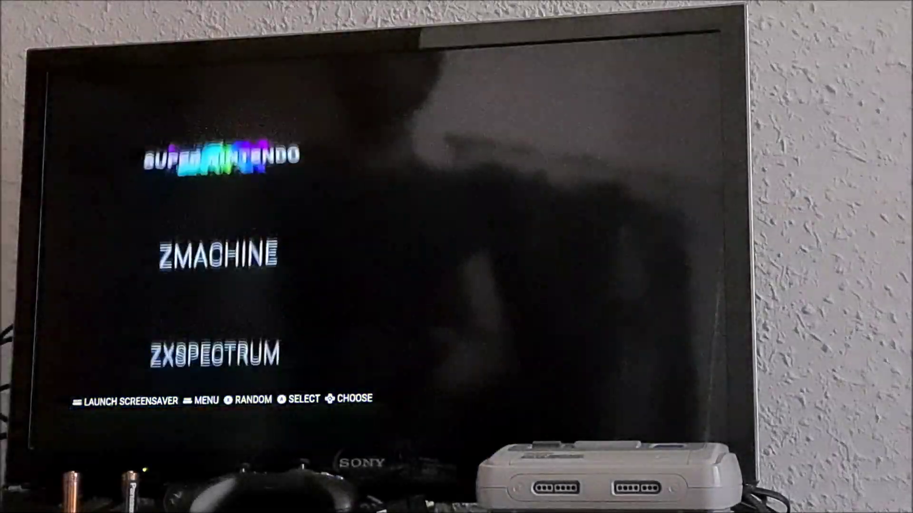
key(Down)
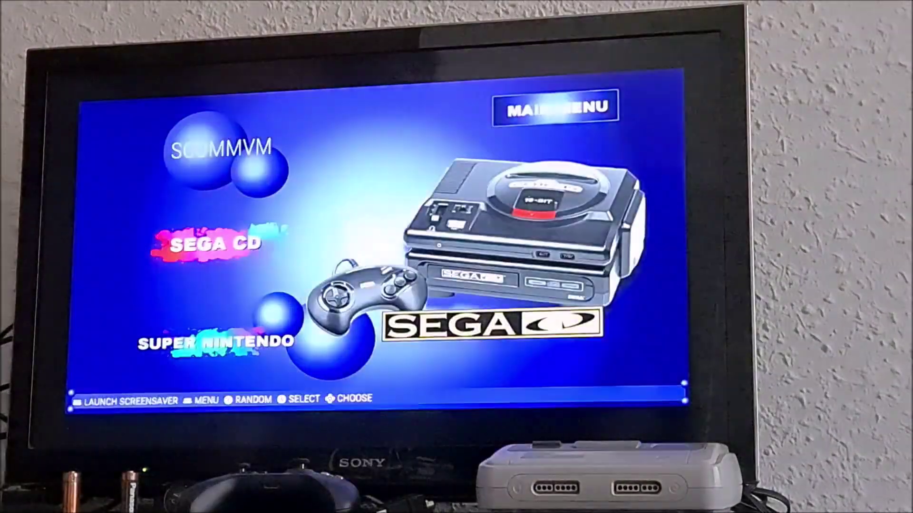
key(Return)
key(Down)
key(Down)
key(Down)
key(Down)
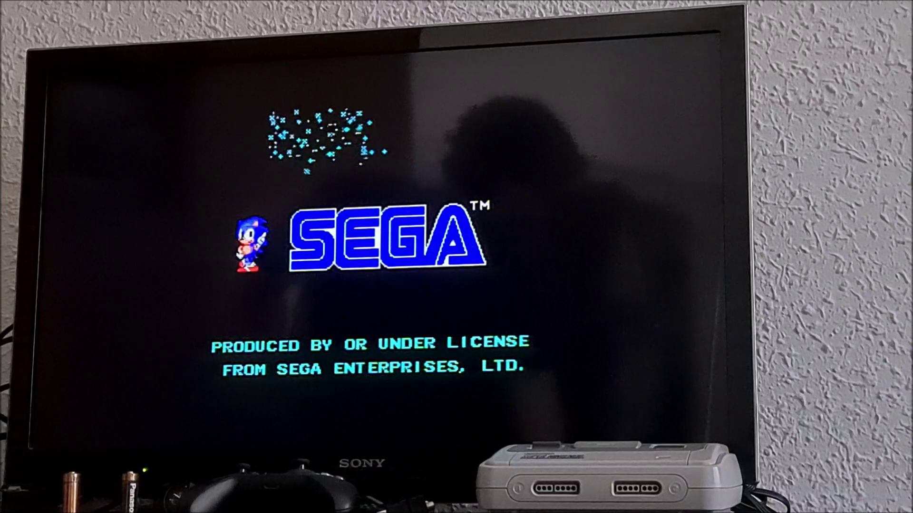
Step: Turn up the volume while Silpheed reaches Stage 01 with score 0000000
key(XF86AudioRaiseVolume)
key(XF86AudioRaiseVolume)
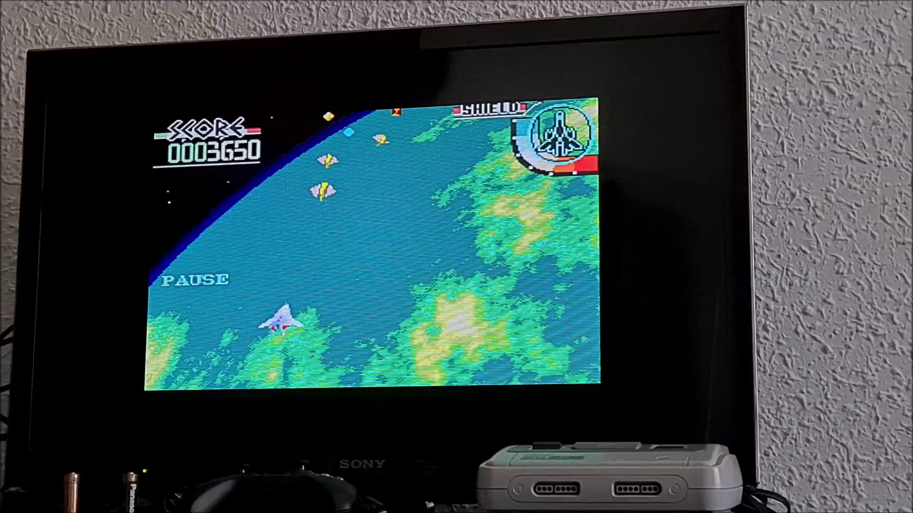
Step: Quit RetroArch from Silpheed via Quick Menu and Main Menu, then highlight Final Fight CD
key(F1)
key(Up)
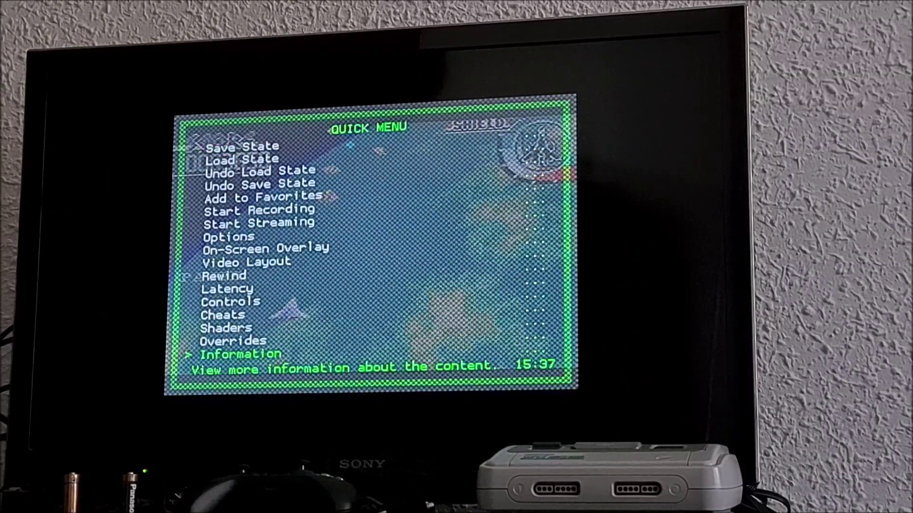
key(BackSpace)
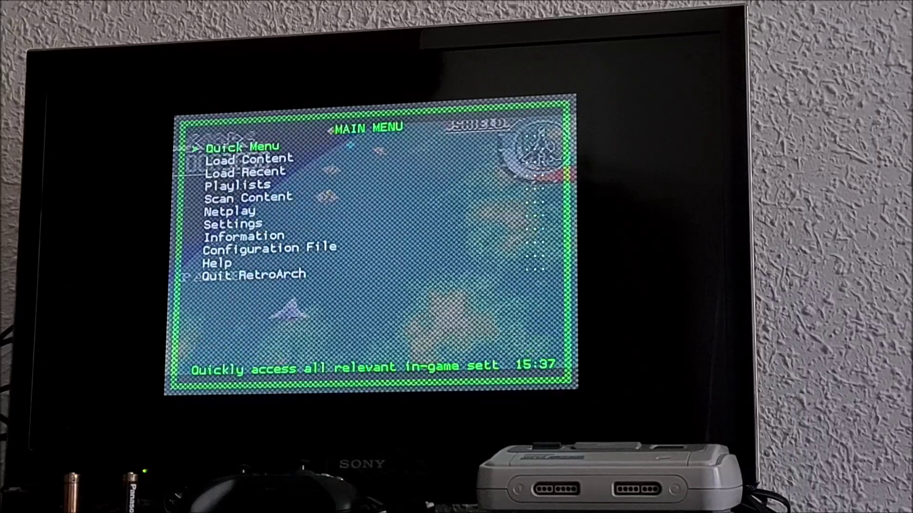
key(Up)
key(Return)
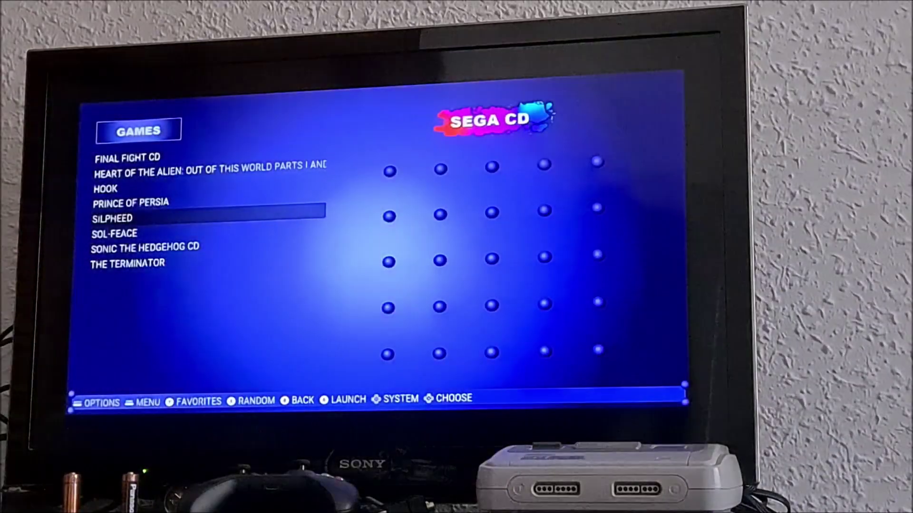
key(Up)
key(Up)
key(Up)
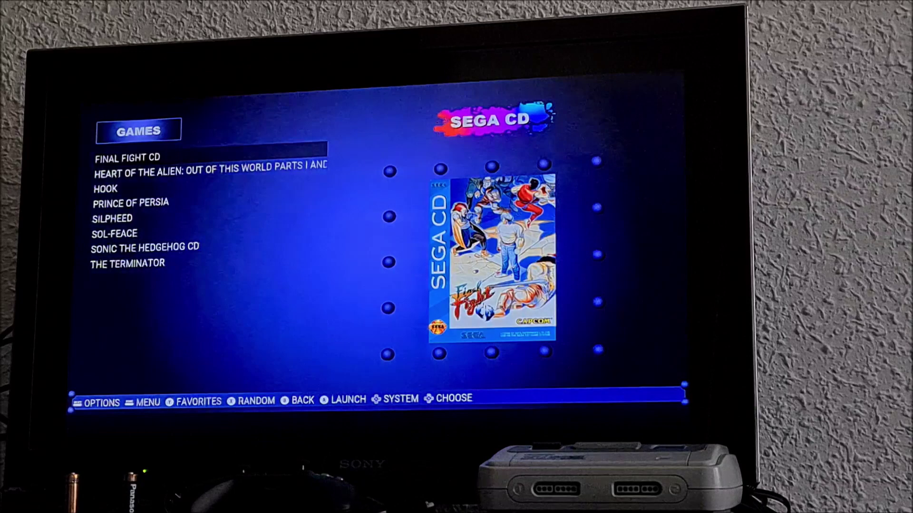